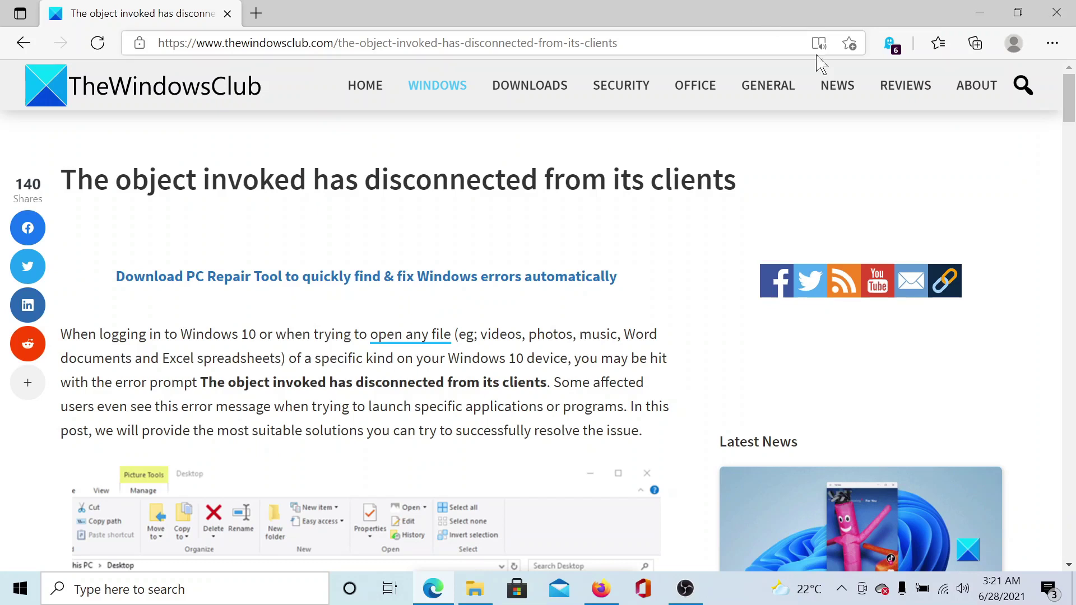
left_click_drag(1070, 101, 1071, 359)
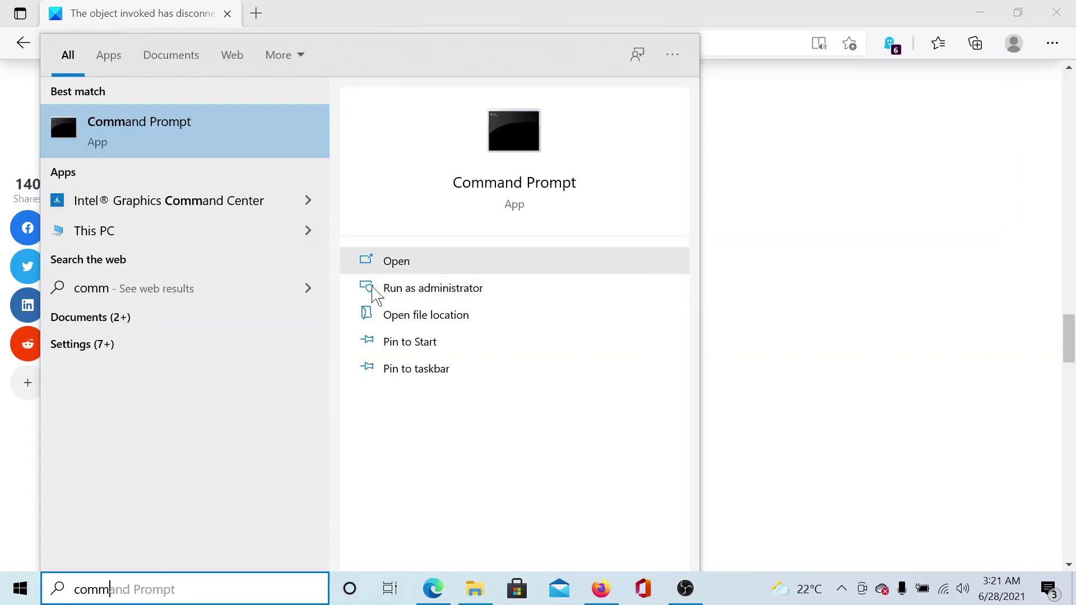
Open Command Prompt, run sfc /scannow, and close the window after the administrator-rights notice
left_click(401, 264)
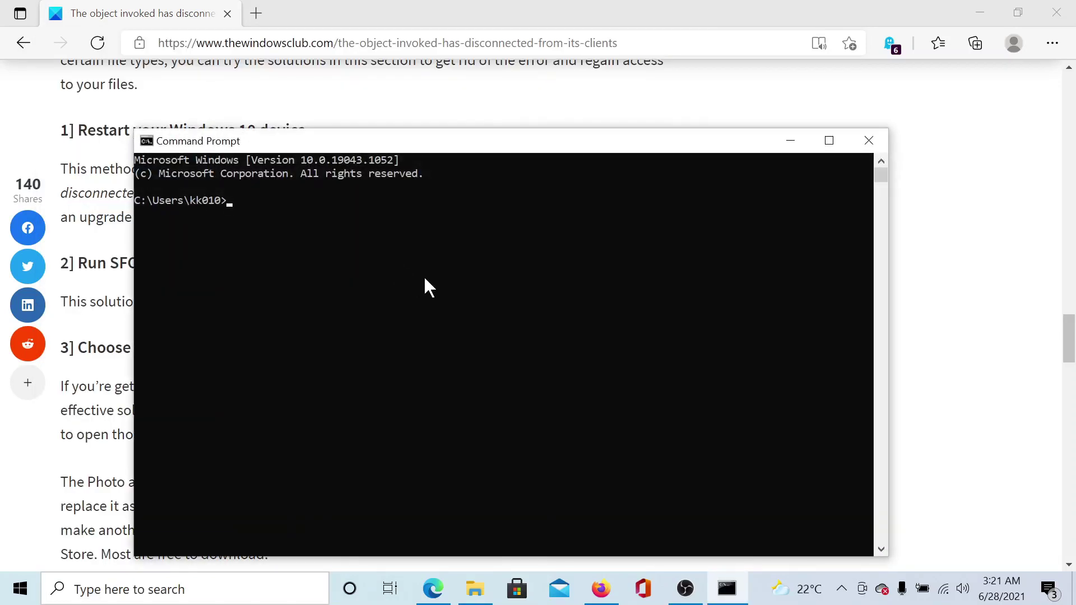
type("sfc ")
type("/")
type("sca")
type("nnow")
key("Return")
key("alt+F4")
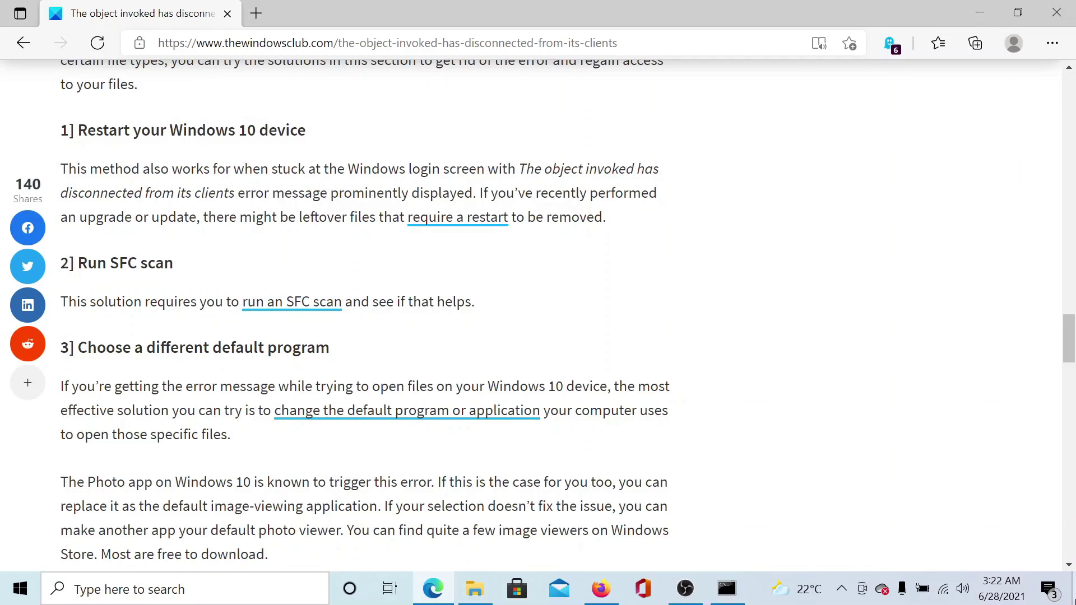
Reveal the desktop and select the Jacob's orders spreadsheet file
left_click(1075, 604)
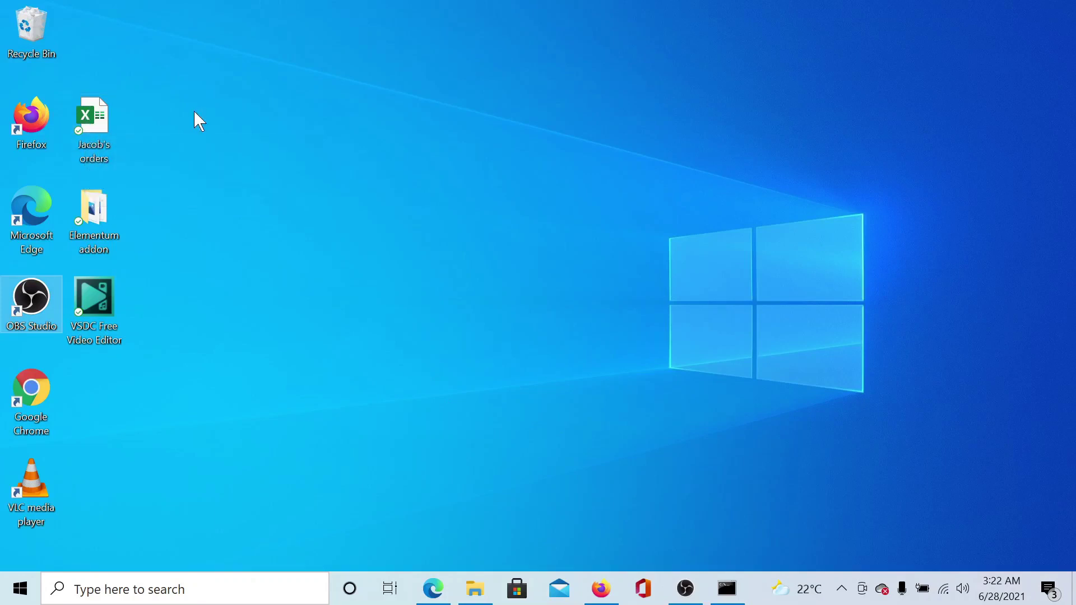
left_click(90, 123)
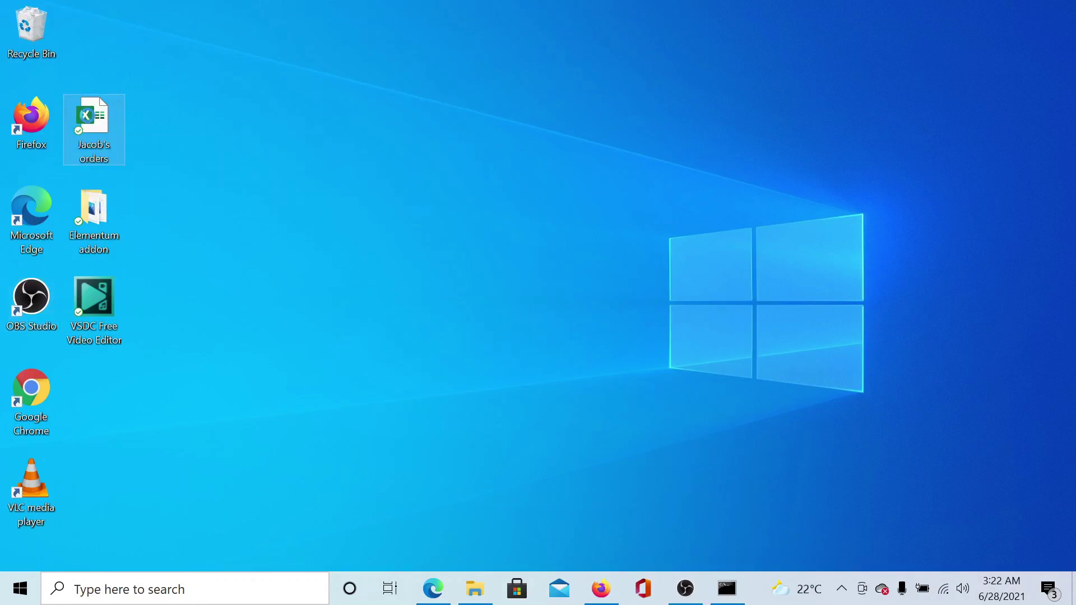
Open Jacob's orders in Notepad via Open with and More apps
right_click(90, 122)
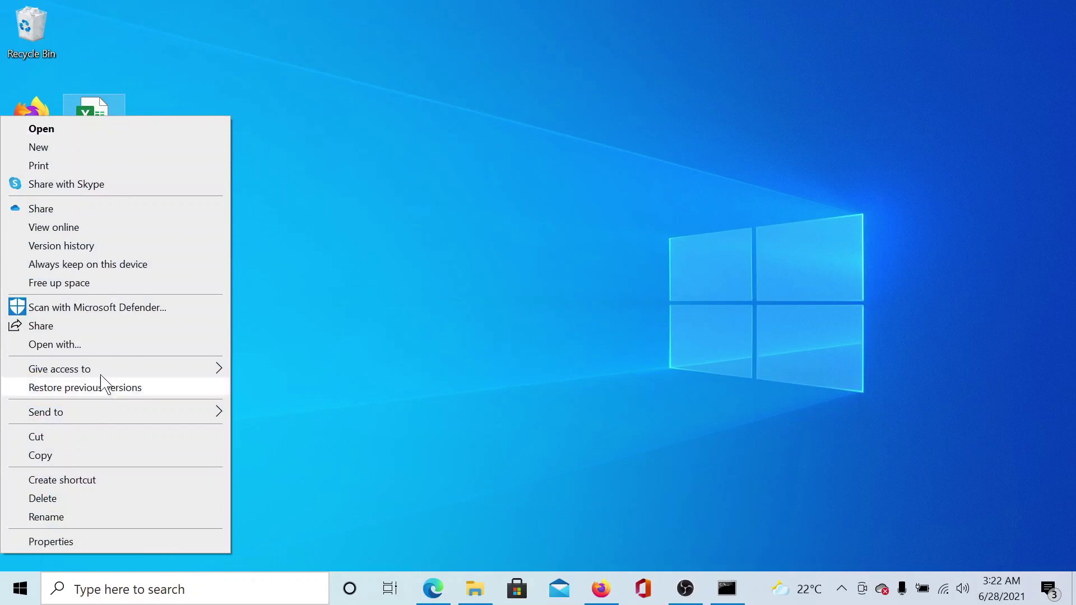
left_click(108, 344)
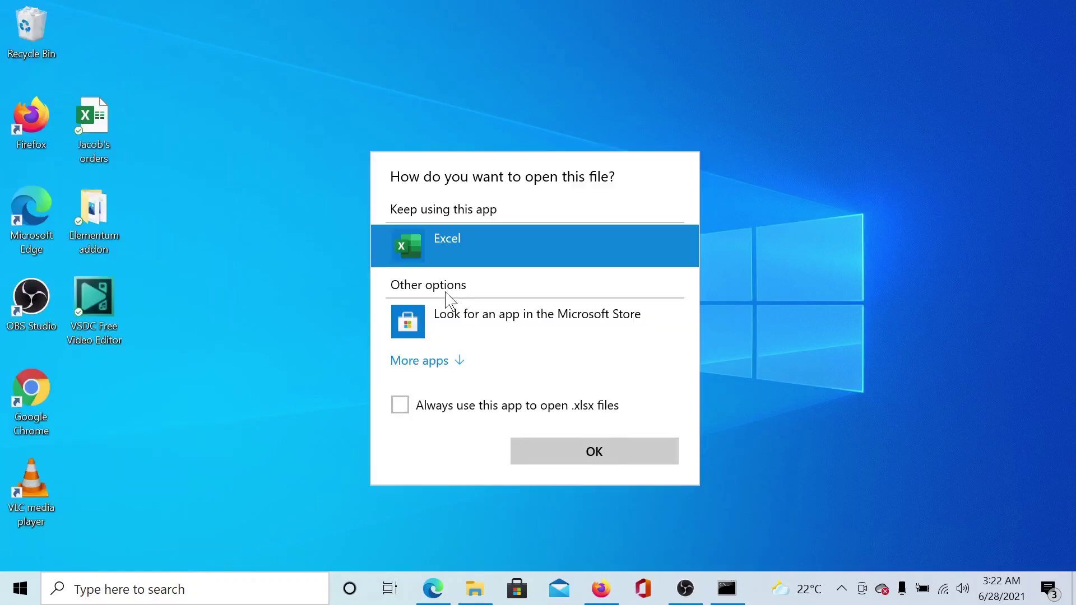
left_click(450, 367)
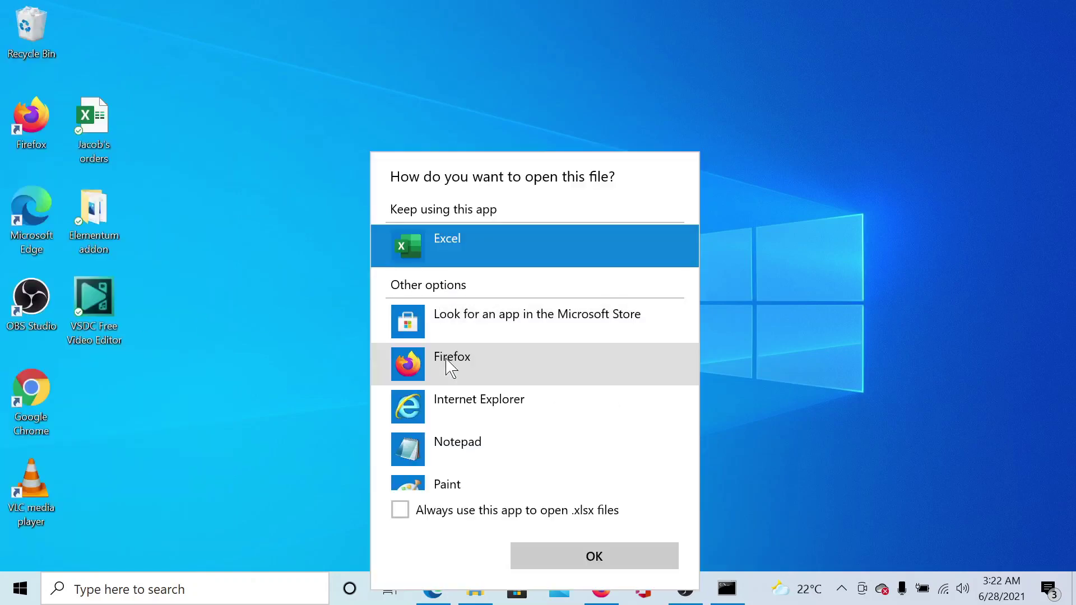
scroll(476, 387, "down", 2)
scroll(471, 362, "down", 1)
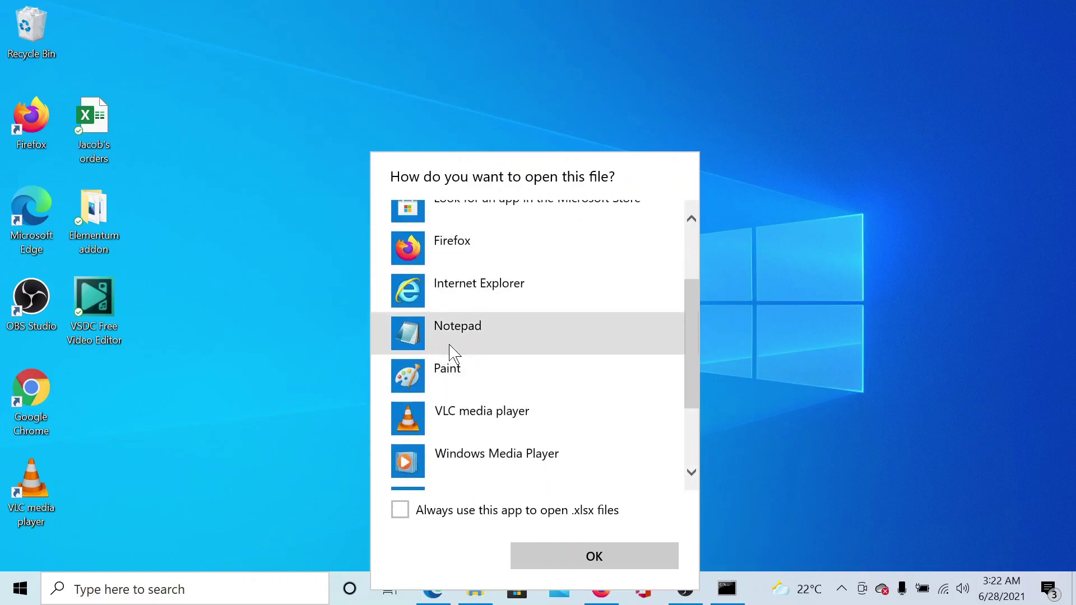
left_click(465, 350)
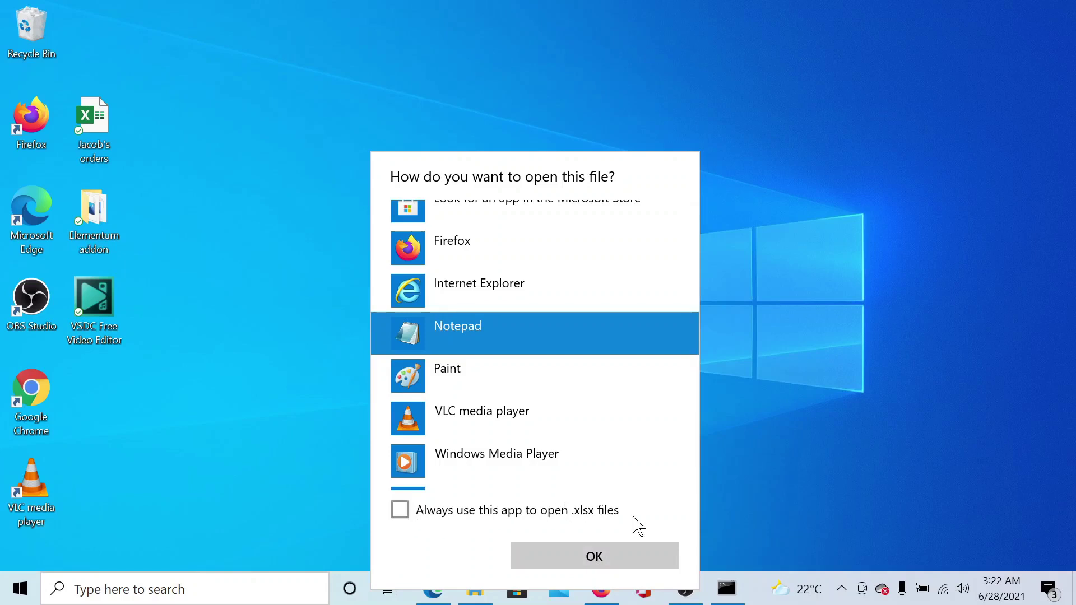
left_click(603, 555)
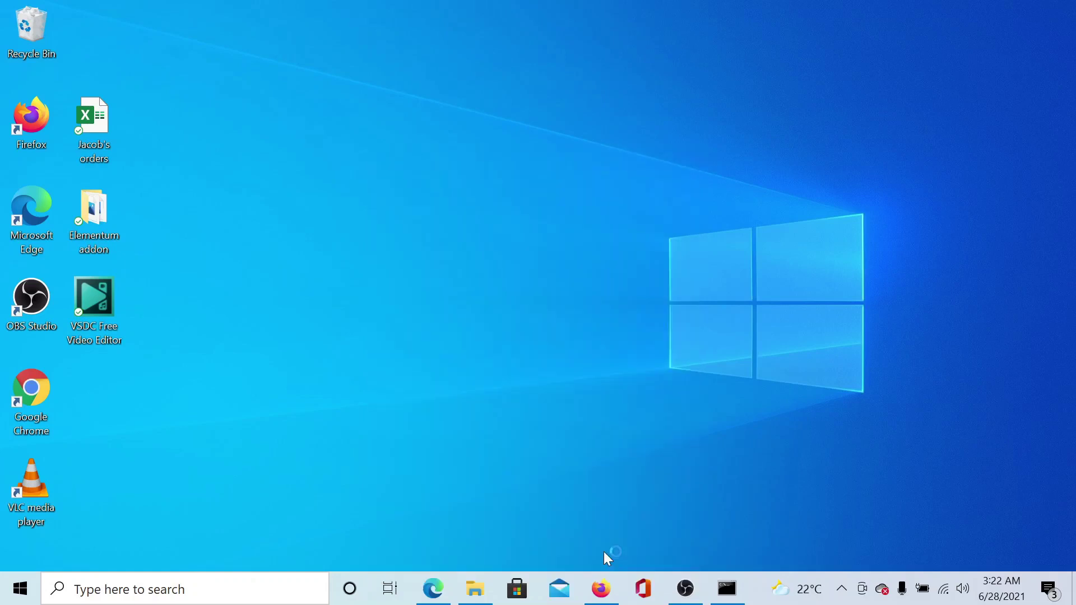
left_click(430, 589)
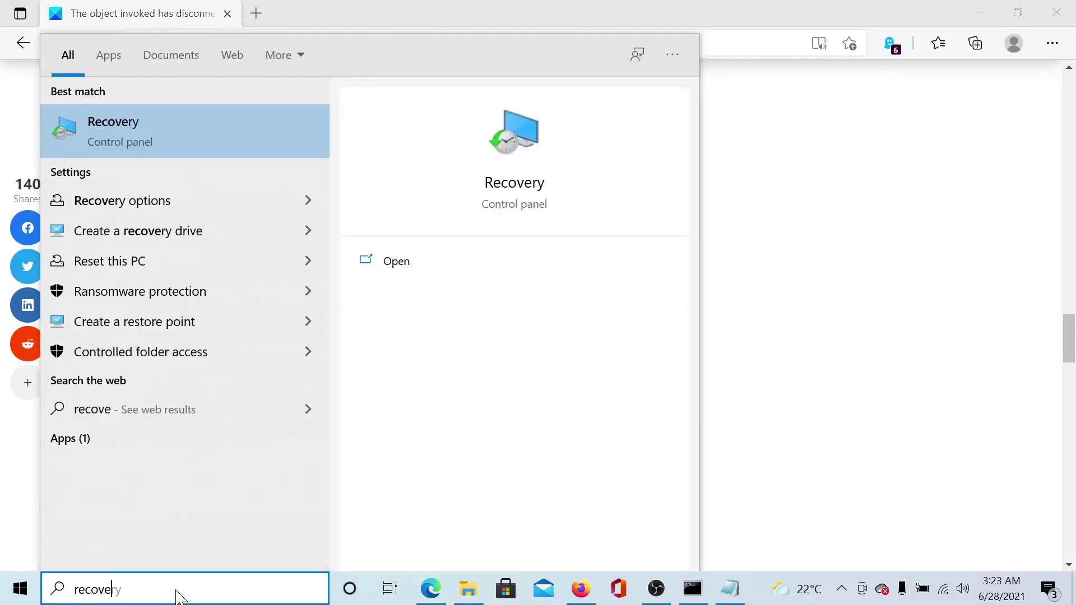
type("ry")
Open the Recovery control panel, launch System Restore, and advance to the recommended restore point
left_click(143, 132)
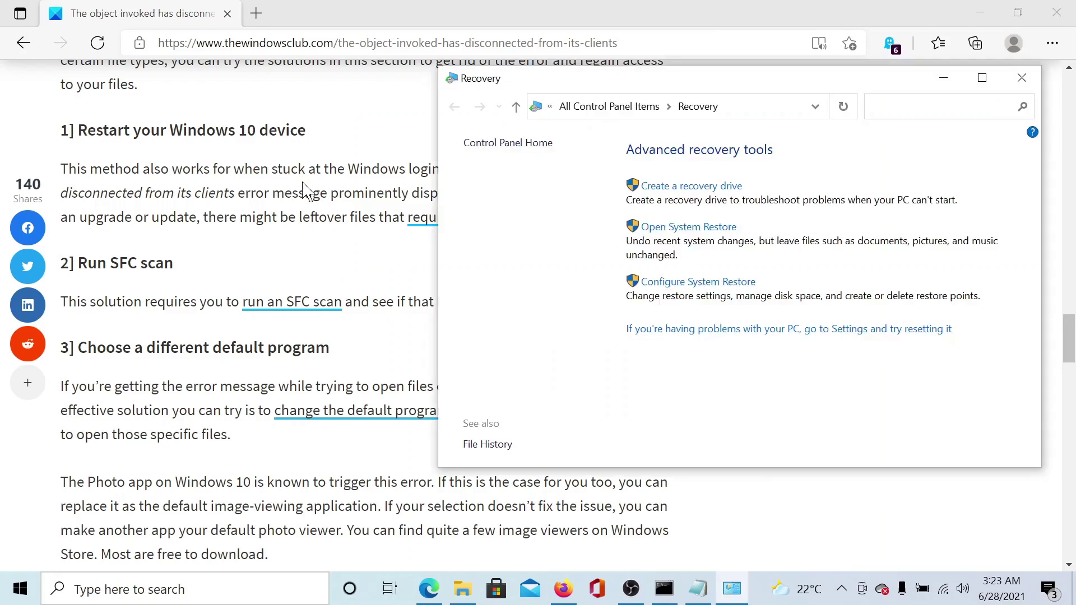
left_click_drag(652, 84, 495, 98)
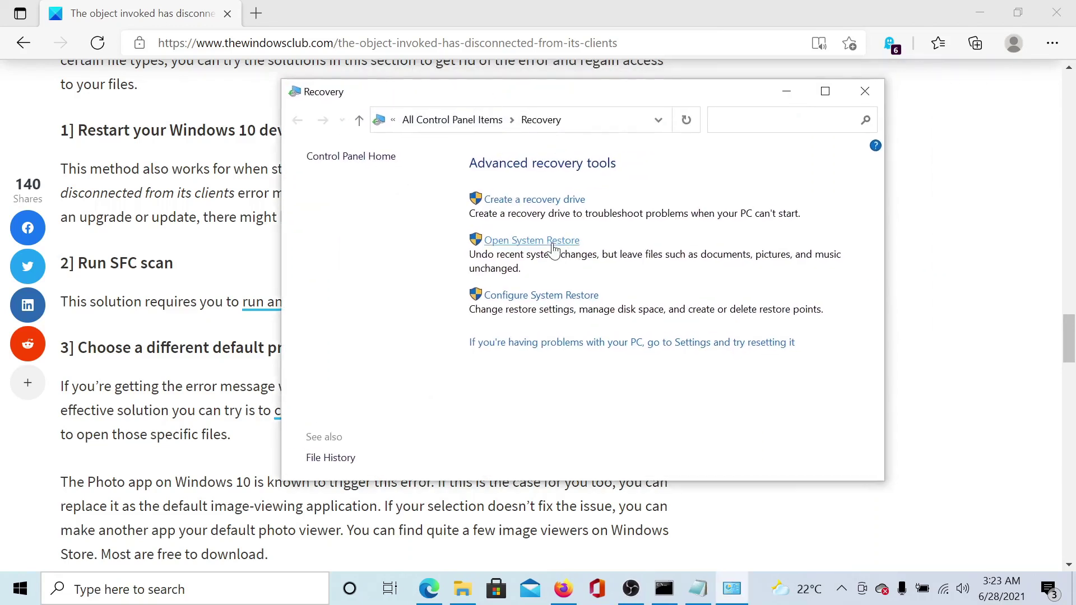
left_click(497, 244)
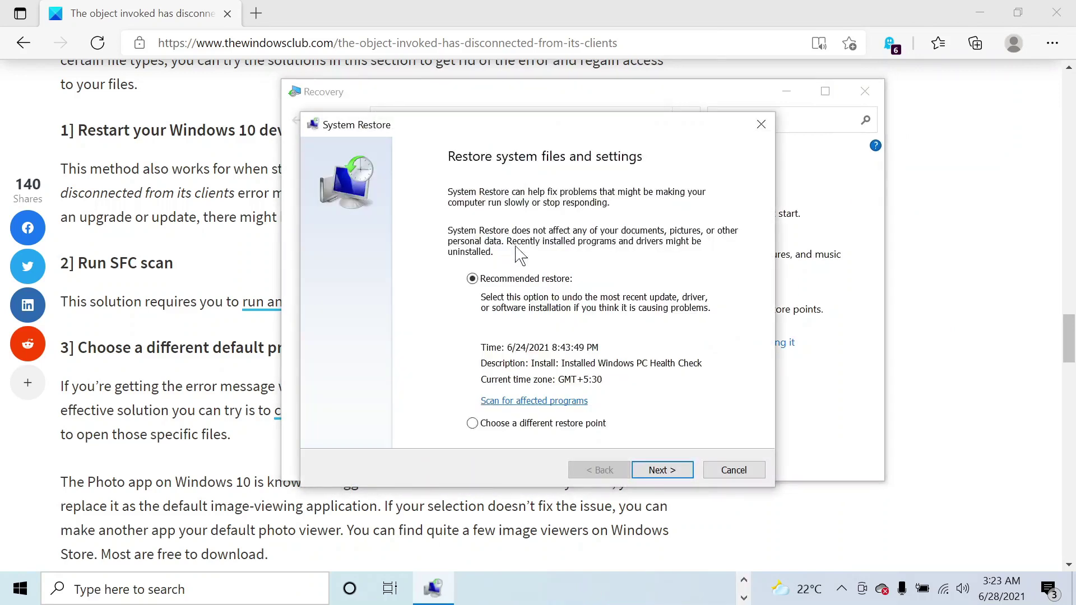
left_click(662, 471)
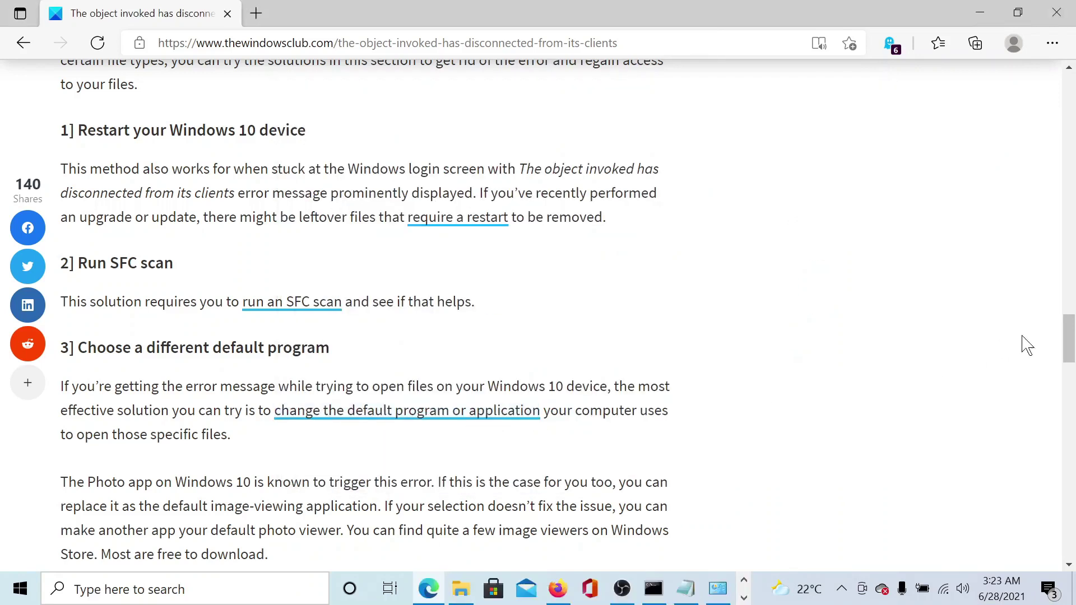
left_click_drag(1069, 341, 1071, 91)
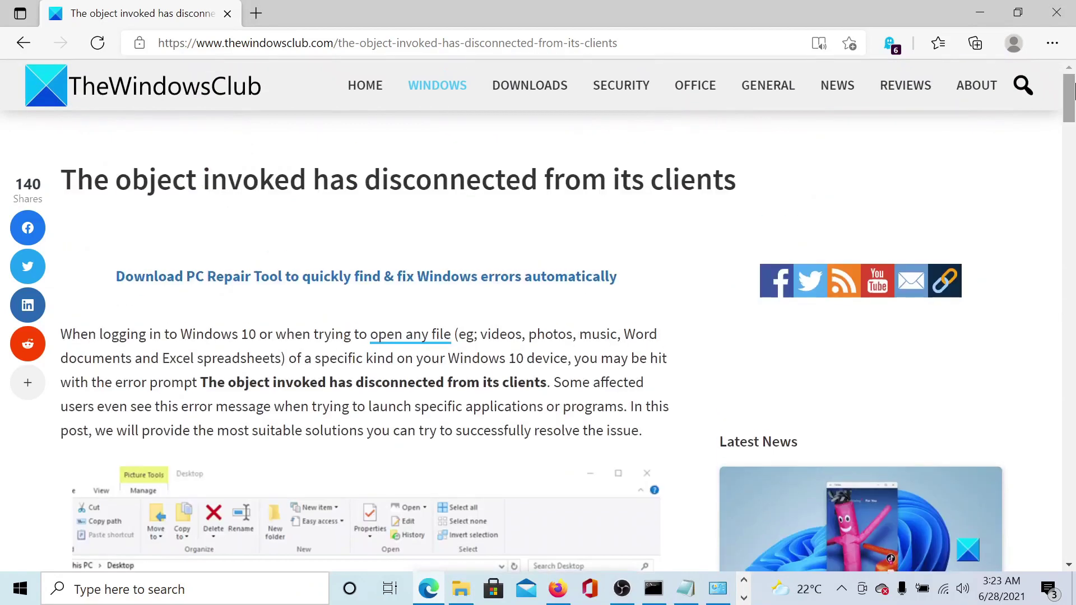